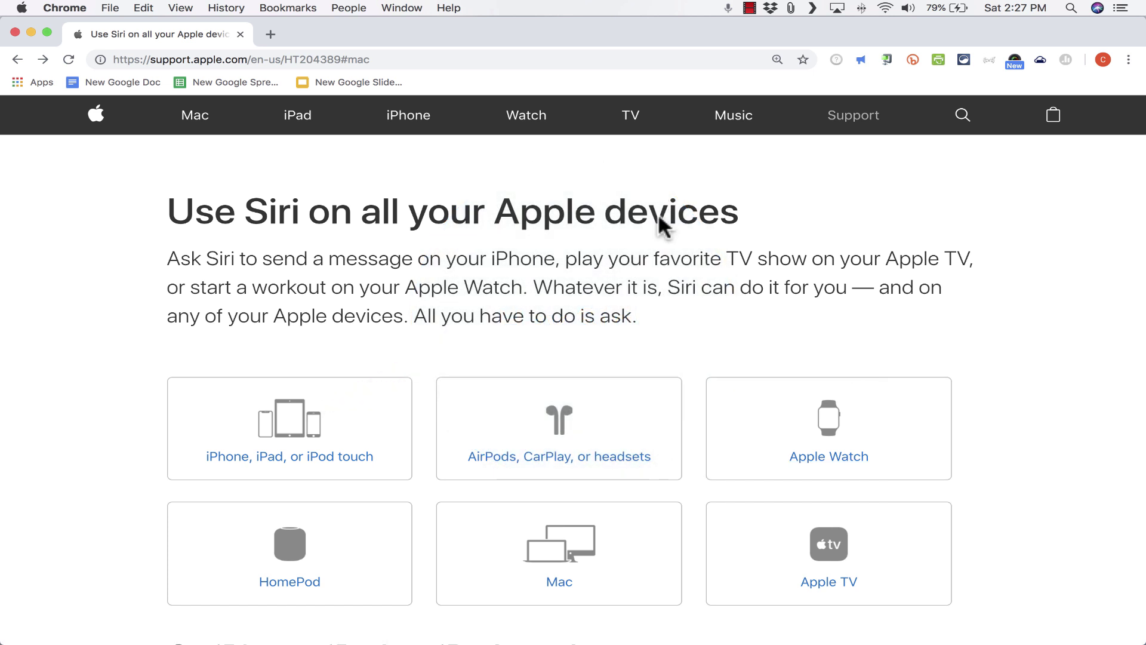
Jump to the Apple Support page's On Mac section showing the Hey Siri and keyboard-shortcut instructions
{"action": "left_click", "coordinate": [566, 562]}
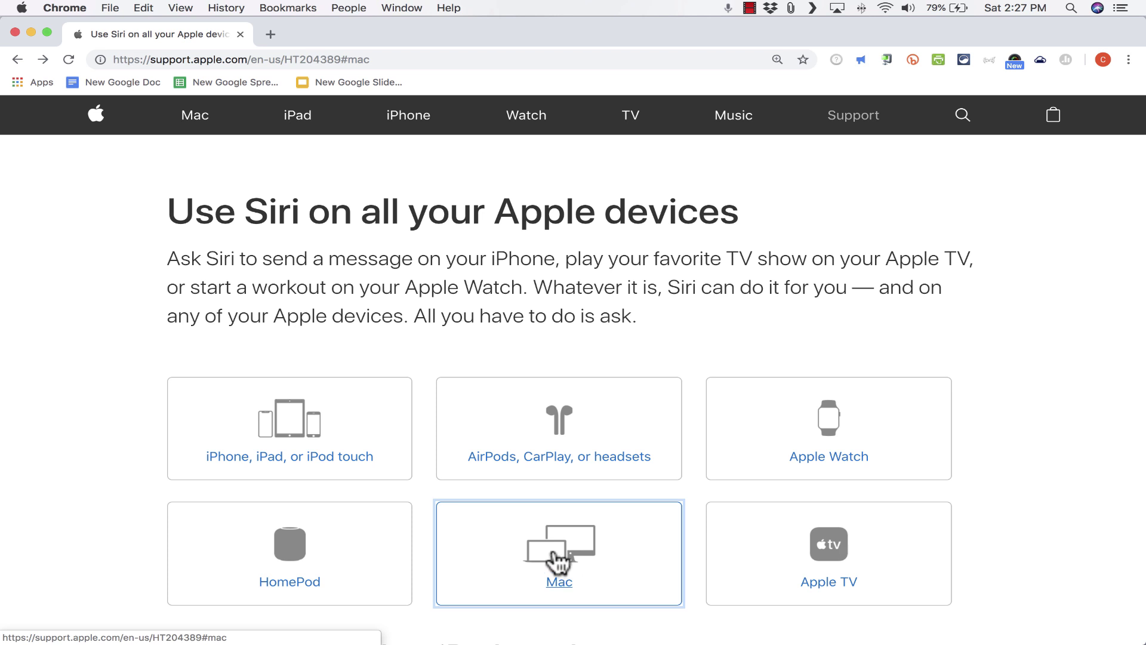
{"action": "left_click", "coordinate": [558, 562]}
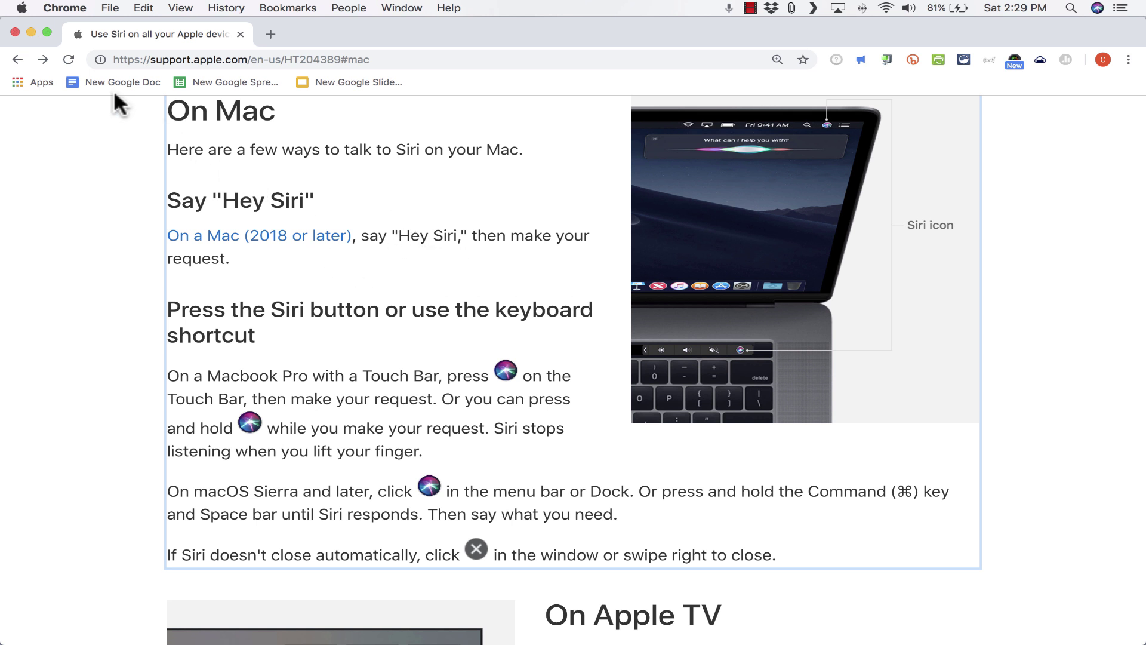
Minimize Chrome and open the Siri pane in System Preferences
{"action": "left_click", "coordinate": [31, 31]}
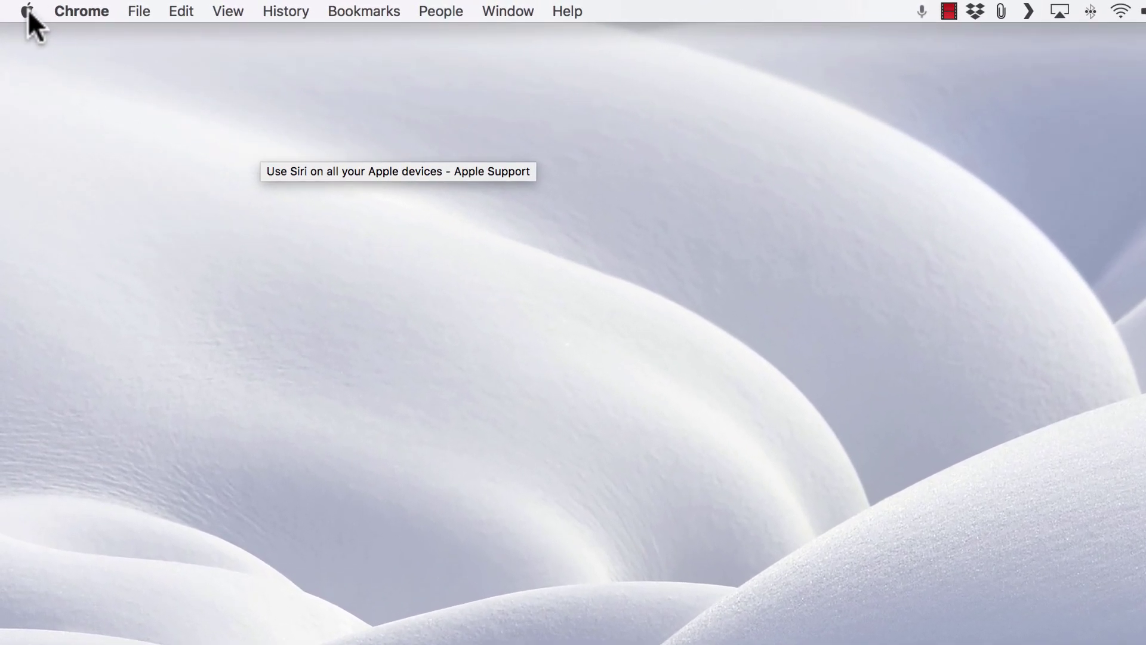
{"action": "left_click", "coordinate": [27, 10]}
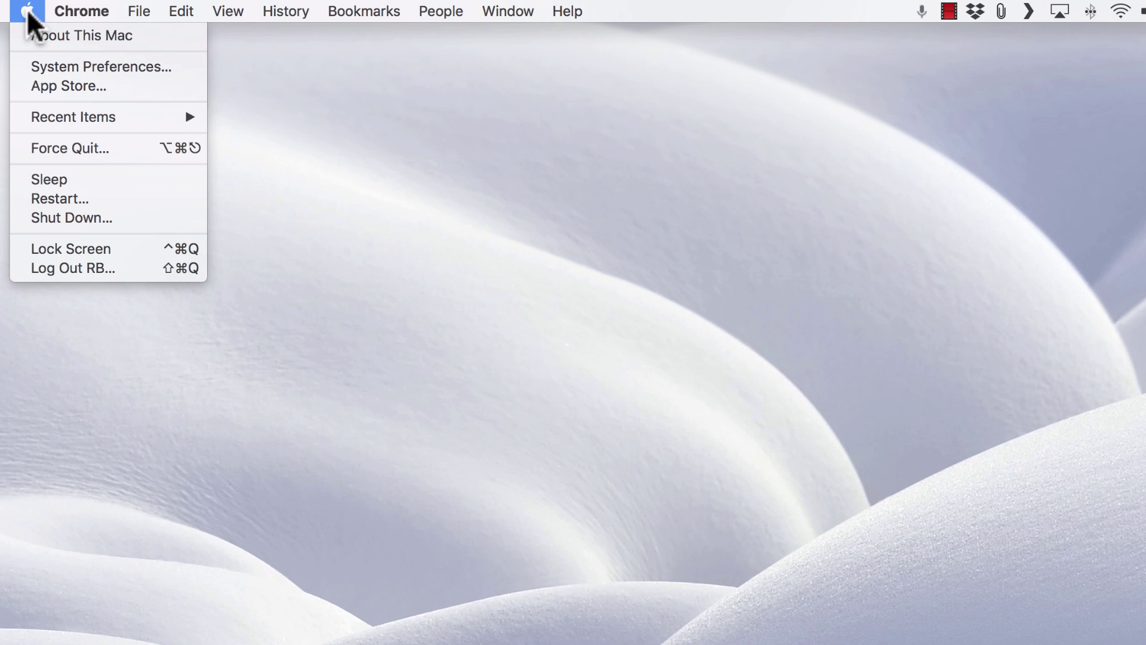
{"action": "left_click", "coordinate": [52, 67]}
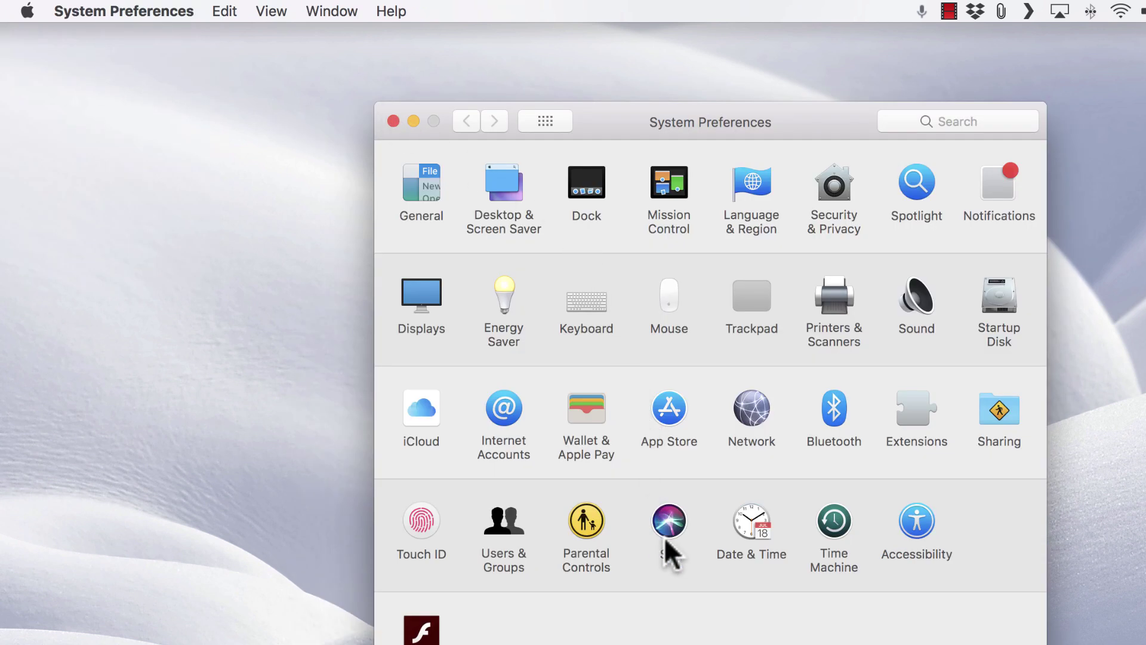
{"action": "left_click", "coordinate": [671, 532]}
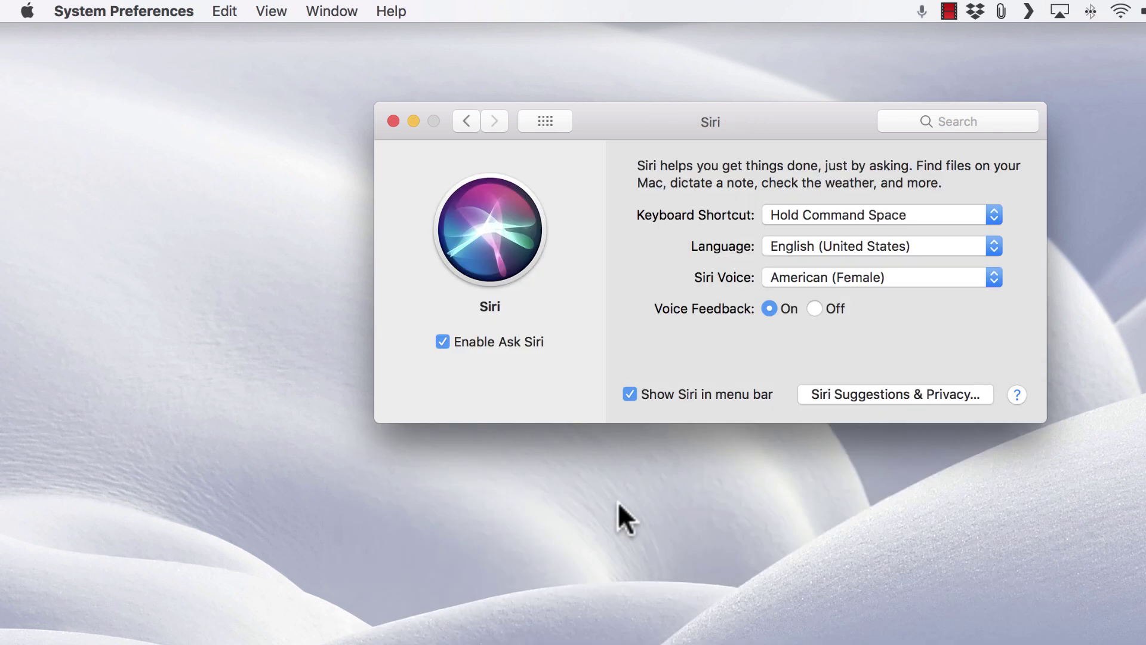
Re-enable Ask Siri, confirm the privacy notice, and summon Siri from the menu bar
{"action": "left_click", "coordinate": [442, 341]}
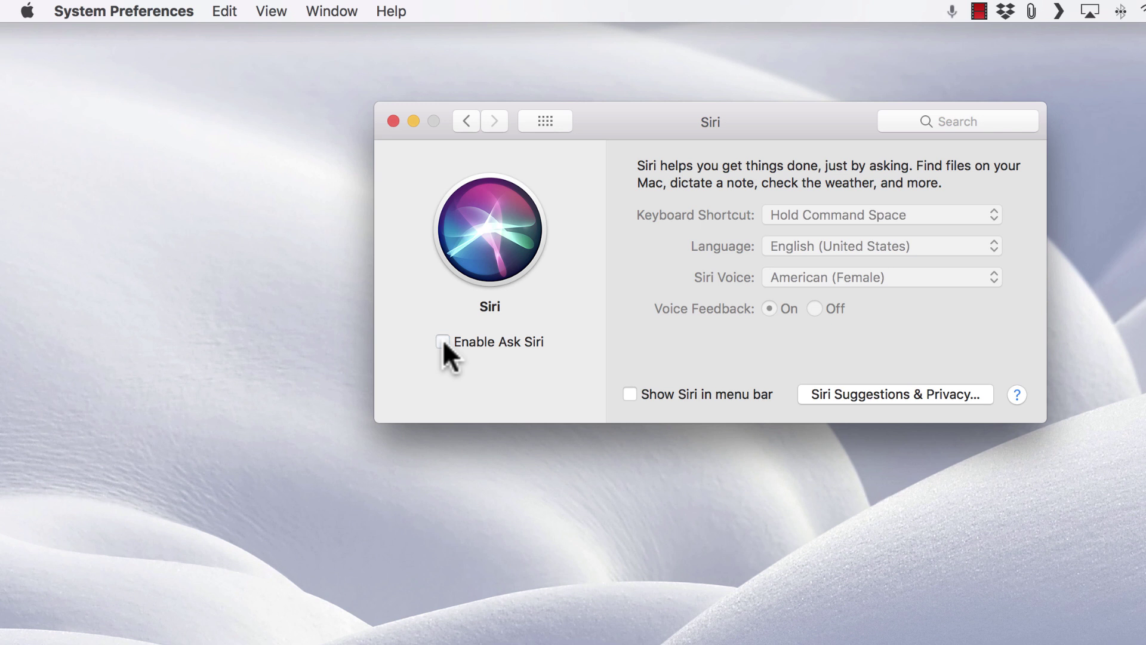
{"action": "left_click", "coordinate": [442, 341]}
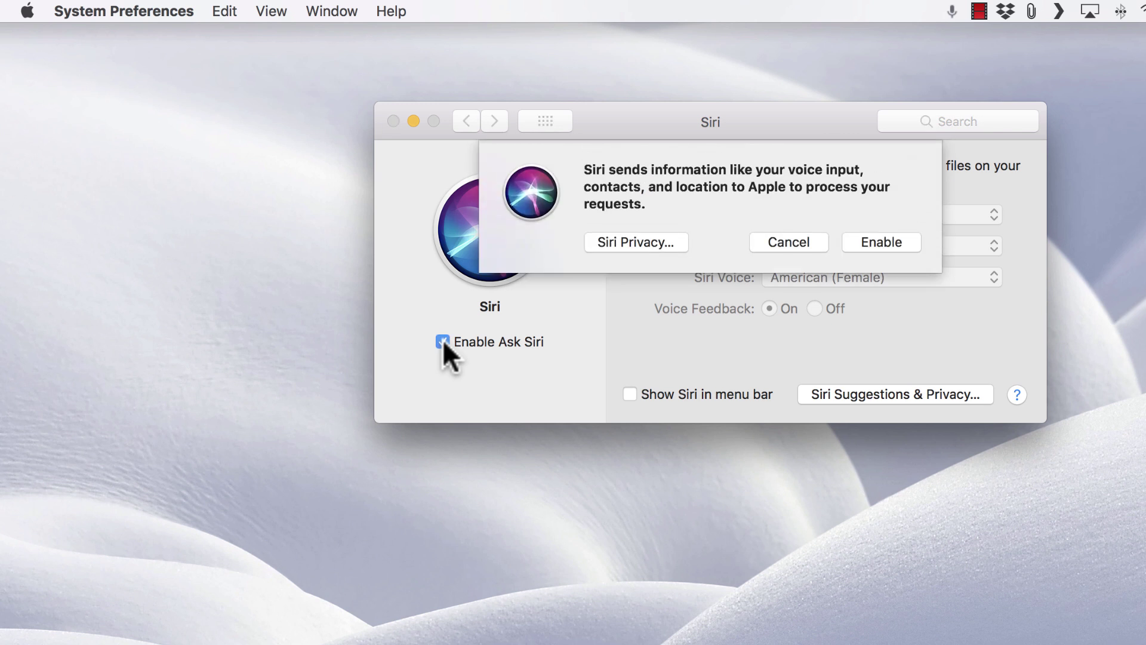
{"action": "left_click", "coordinate": [887, 241]}
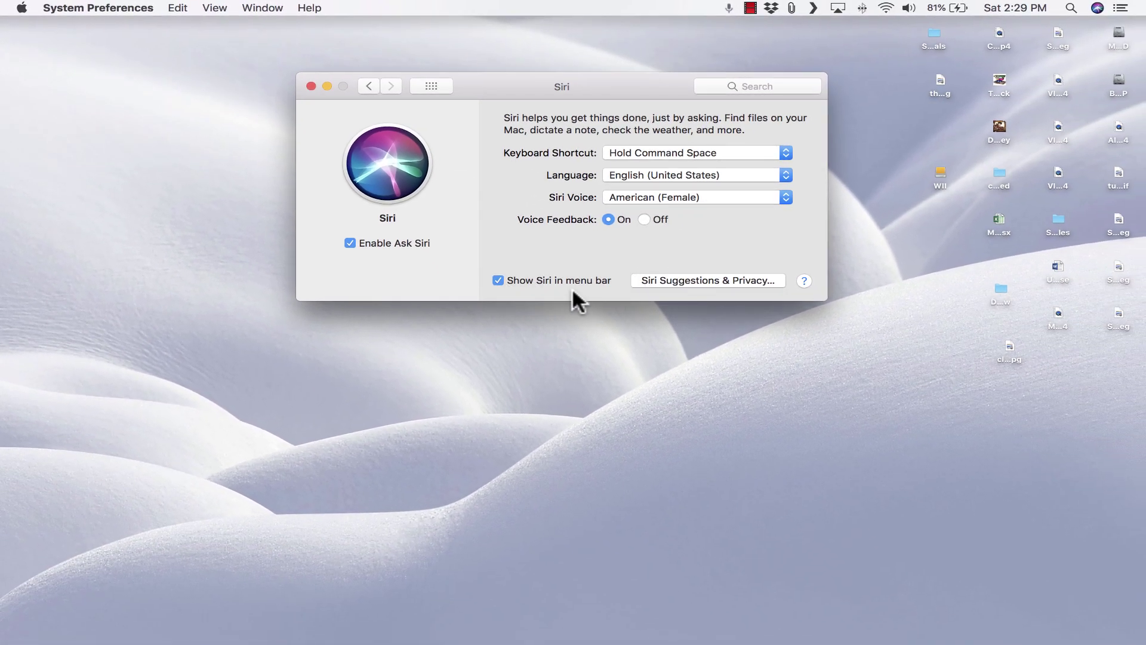
{"action": "left_click", "coordinate": [1097, 9]}
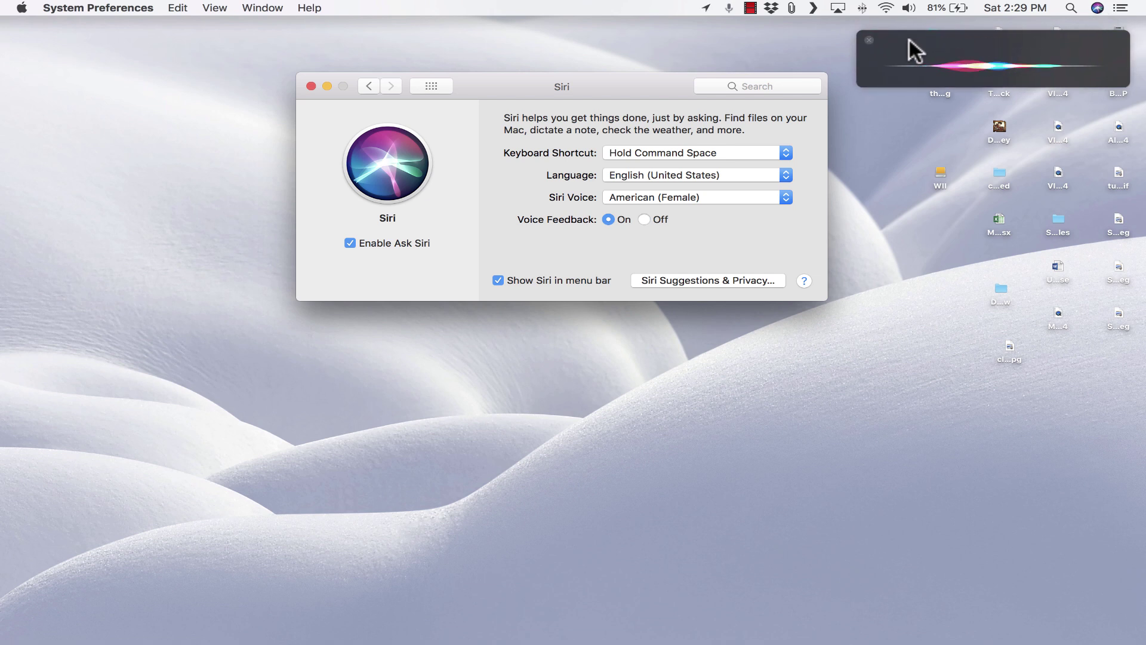
Close the Siri panel and change Siri's keyboard shortcut to a custom ⌥S (Option-S)
{"action": "left_click", "coordinate": [868, 40]}
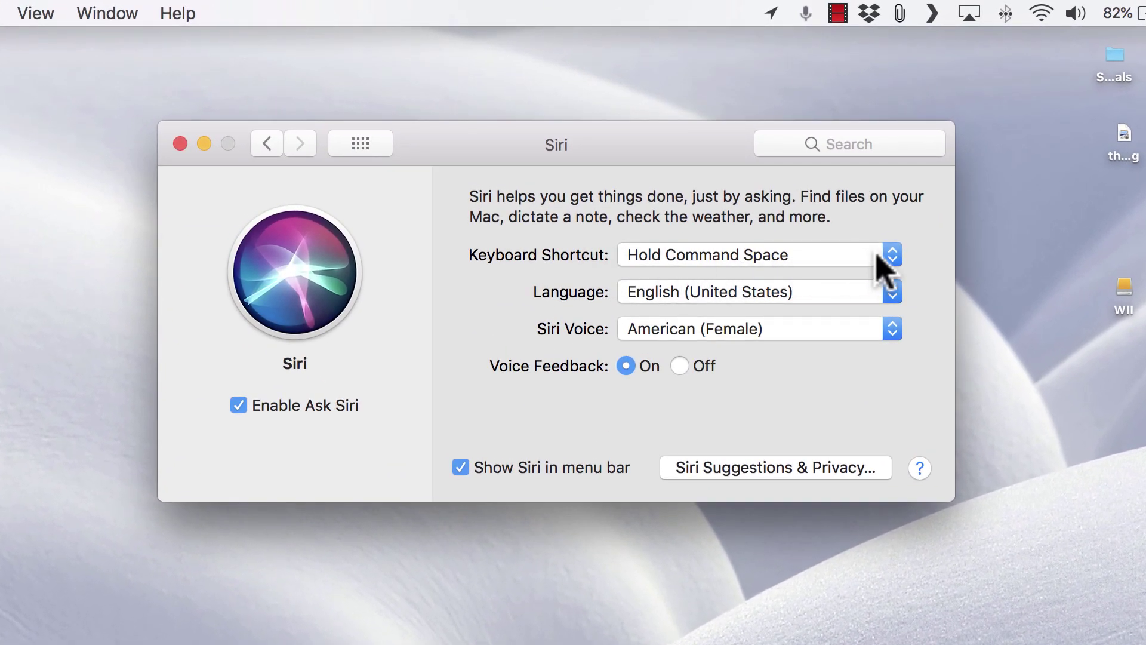
{"action": "left_click", "coordinate": [892, 255]}
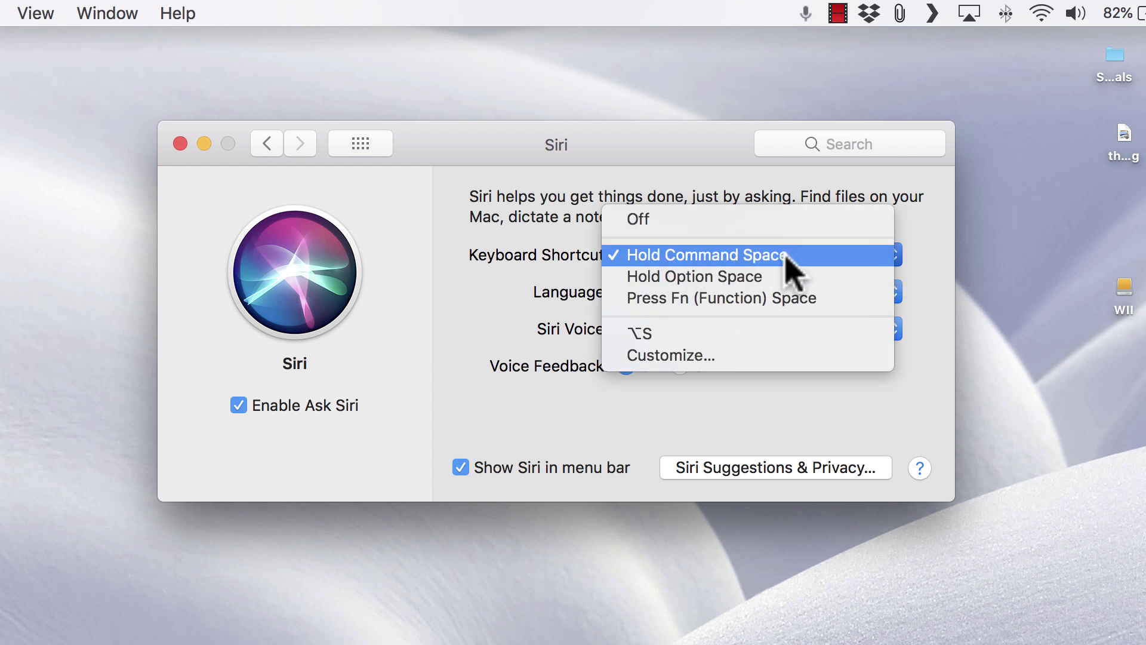
{"action": "left_click", "coordinate": [758, 355]}
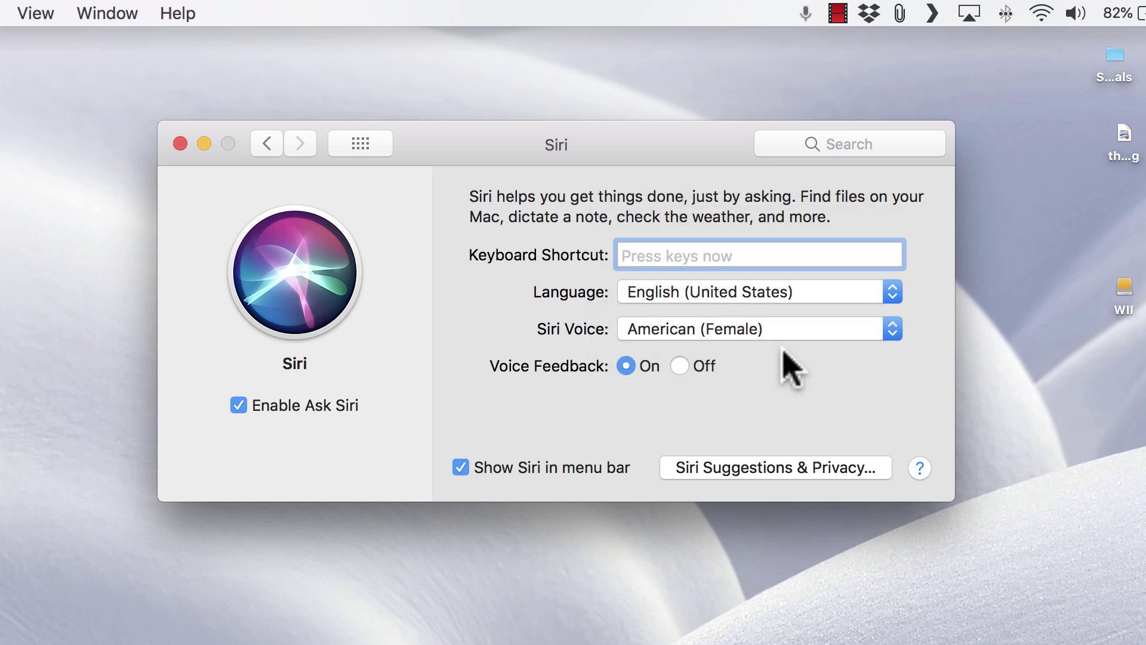
{"action": "key", "text": "alt+s"}
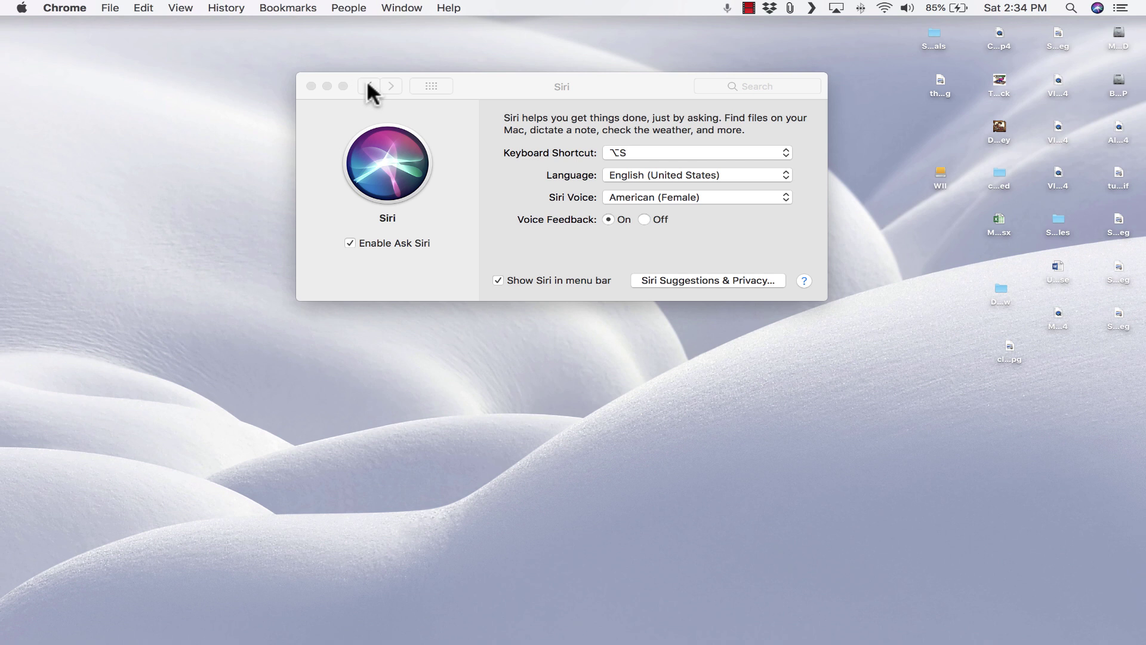
Go to Keyboard's Dictation settings and toggle Dictation off and back on
{"action": "left_click", "coordinate": [368, 87]}
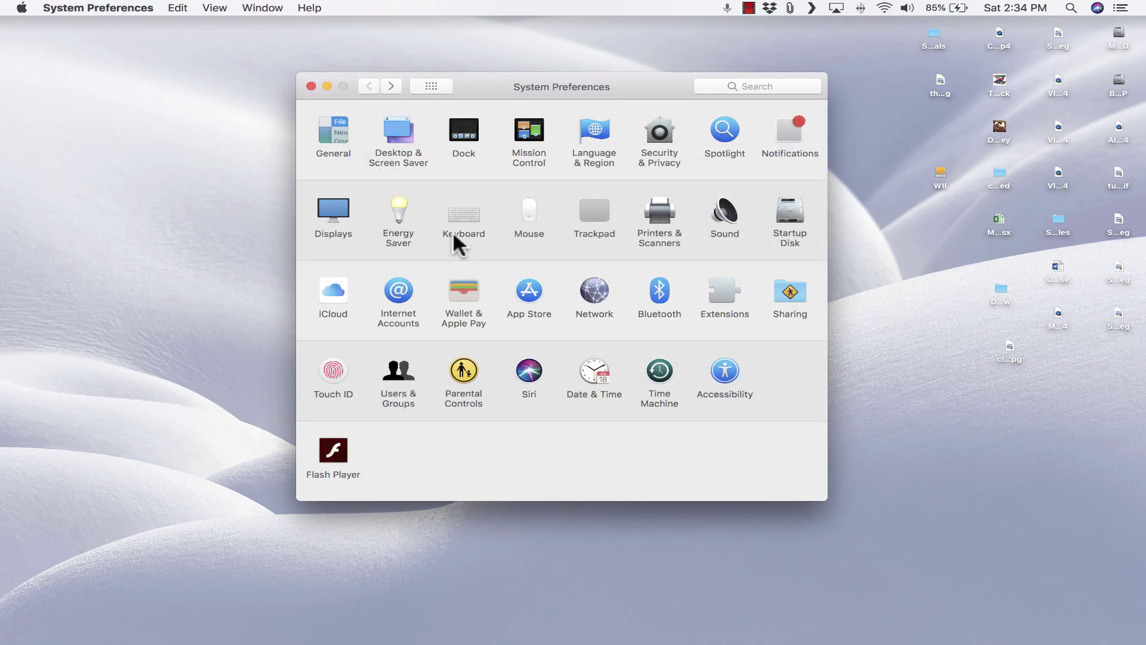
{"action": "left_click", "coordinate": [467, 217]}
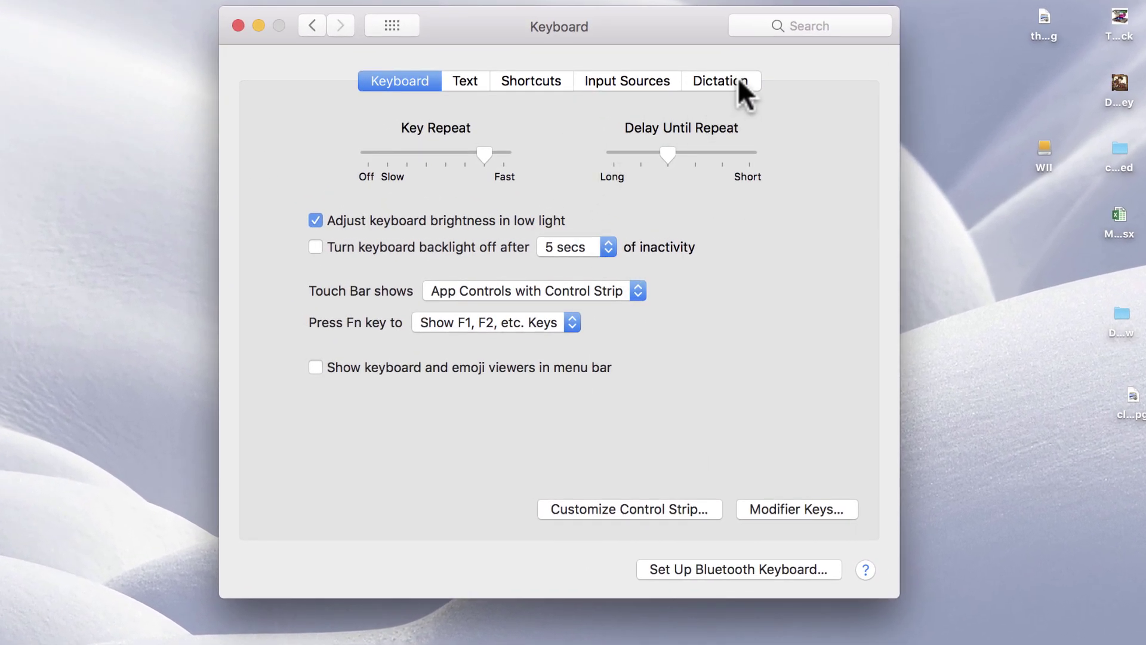
{"action": "left_click", "coordinate": [738, 77]}
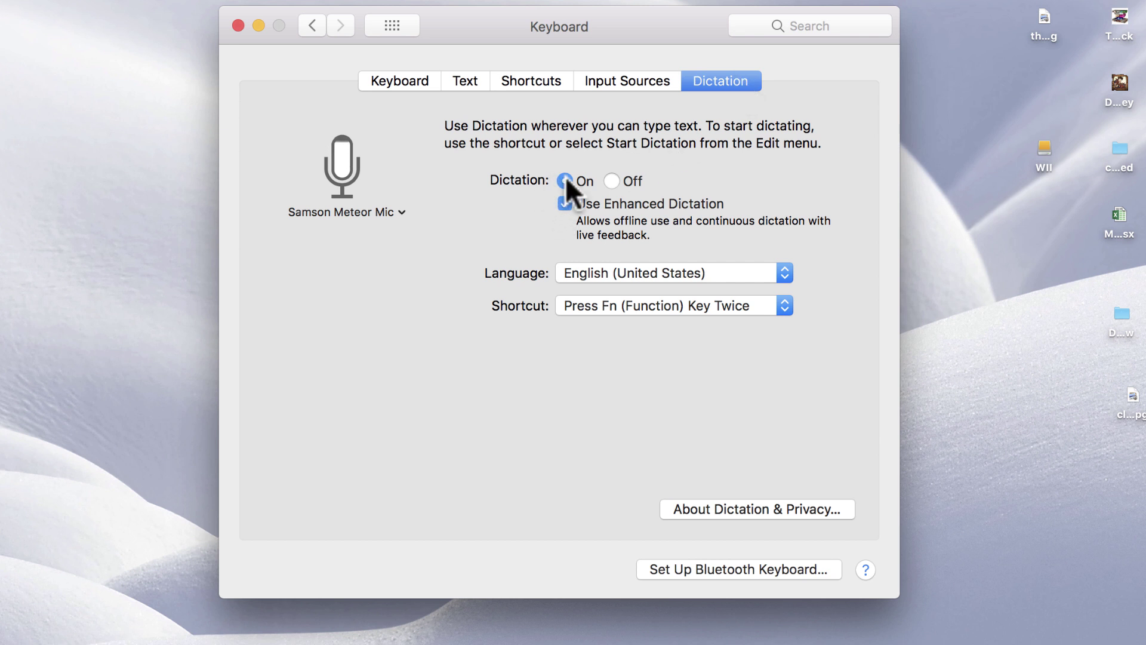
{"action": "left_click", "coordinate": [615, 180]}
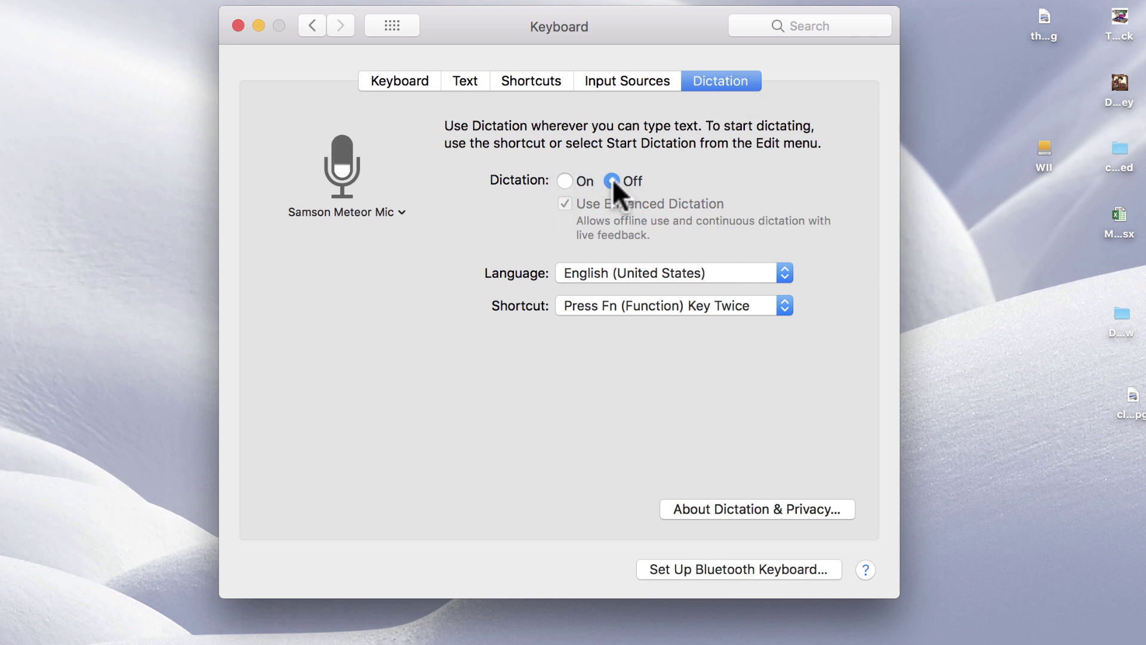
{"action": "left_click", "coordinate": [566, 180]}
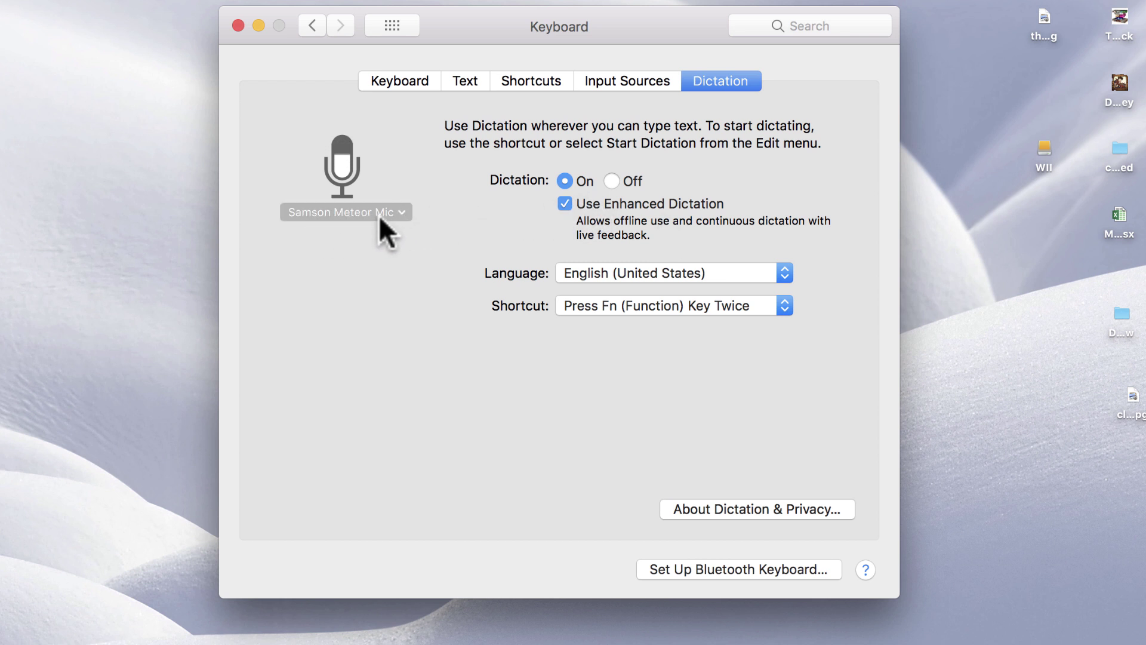
Try the Internal Microphone for dictation, switch back to Samson Meteor Mic, and return to all panes
{"action": "left_click", "coordinate": [395, 210]}
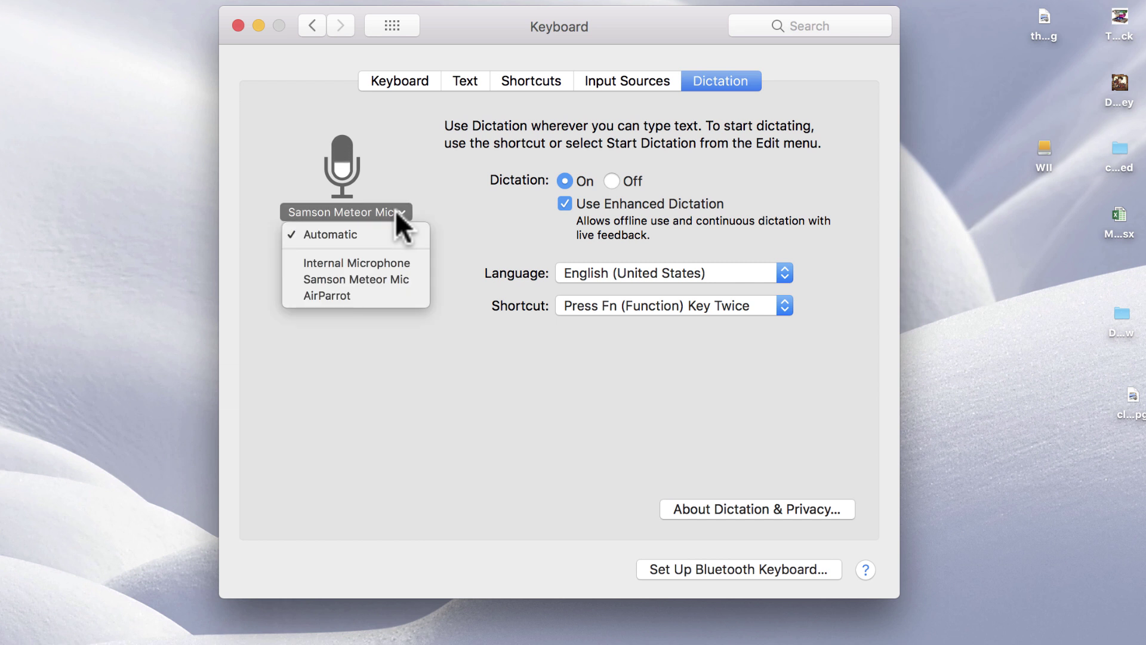
{"action": "left_click", "coordinate": [386, 257]}
{"action": "left_click", "coordinate": [399, 210]}
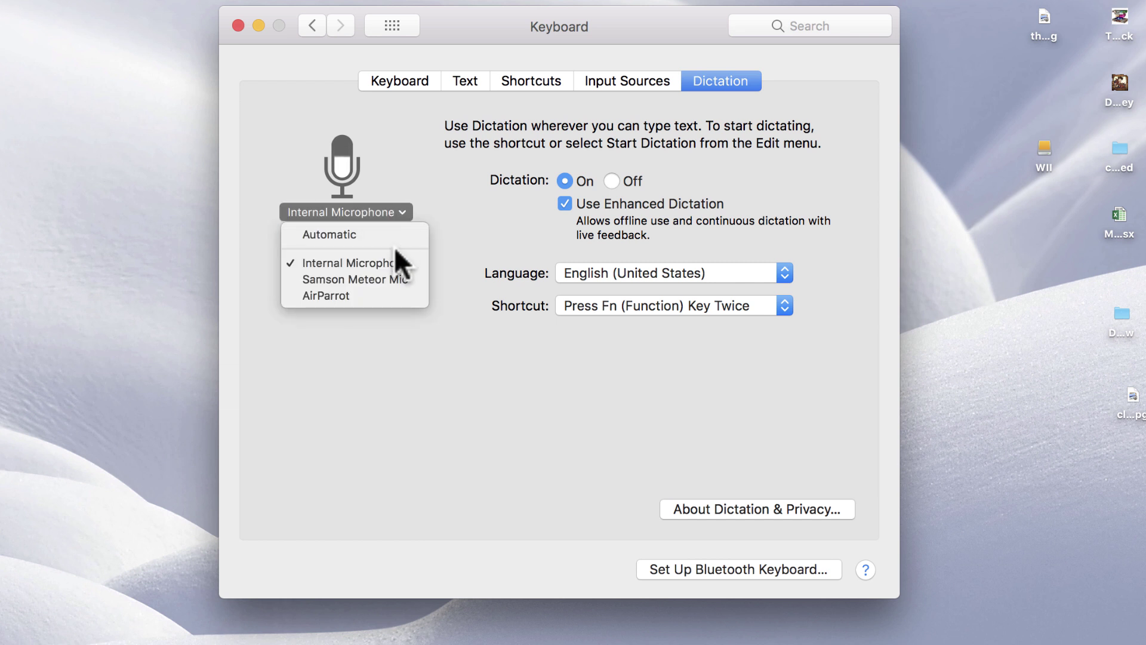
{"action": "left_click", "coordinate": [398, 274]}
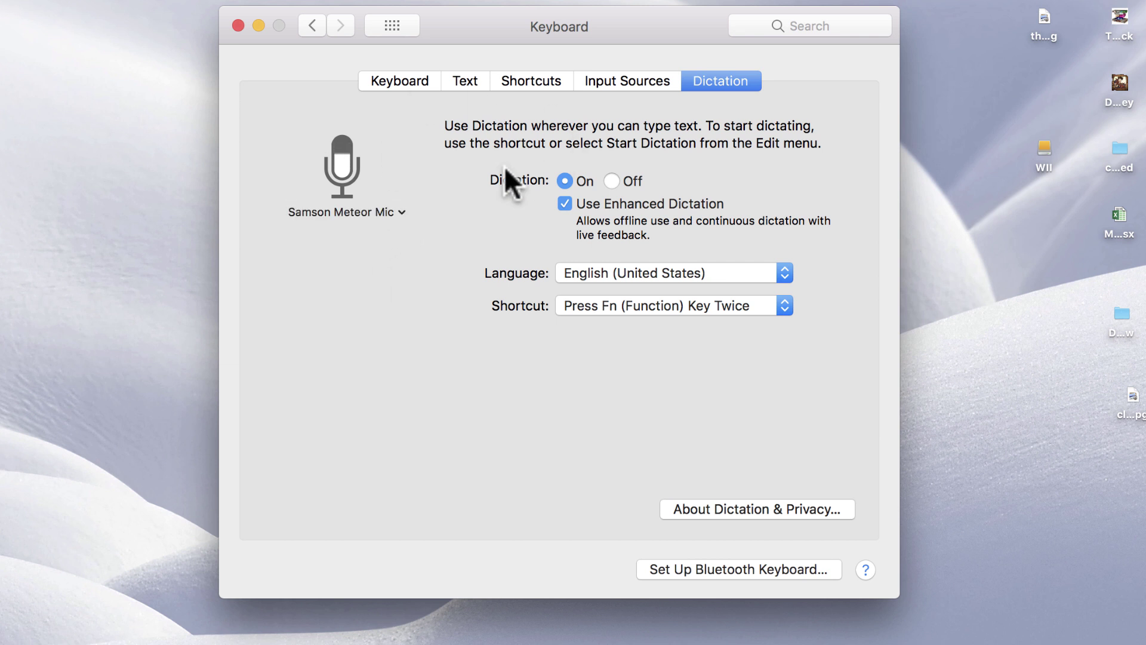
{"action": "left_click", "coordinate": [395, 24]}
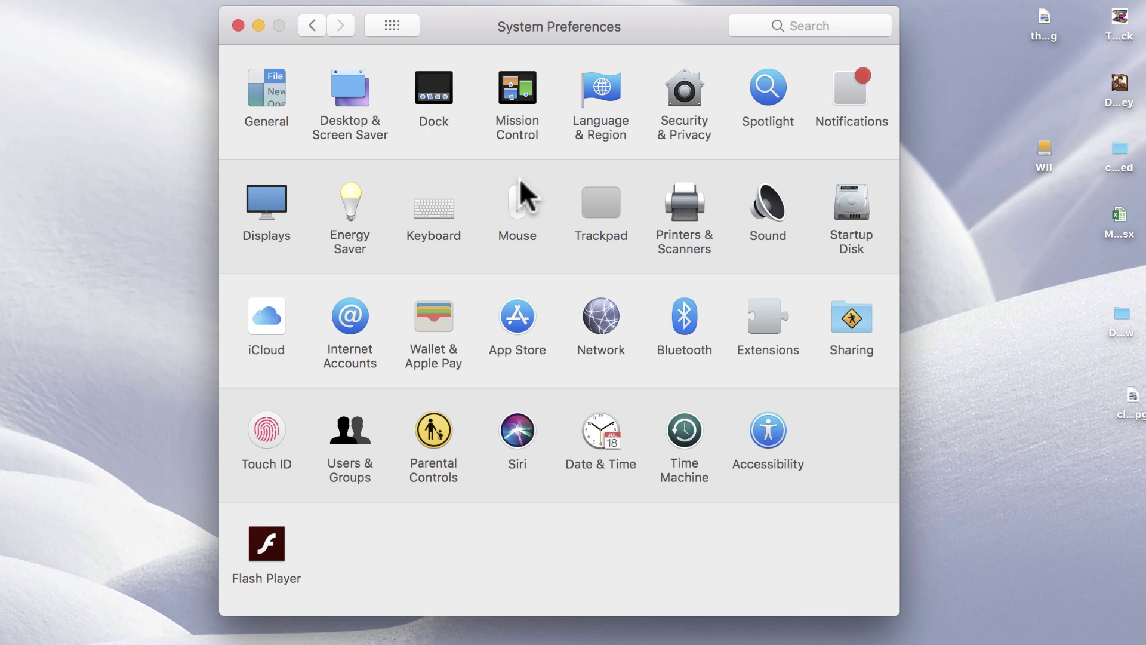
In Accessibility's Dictation settings, enable the keyword phrase and replace 'Computer' with 'Hey'
{"action": "left_click", "coordinate": [768, 432]}
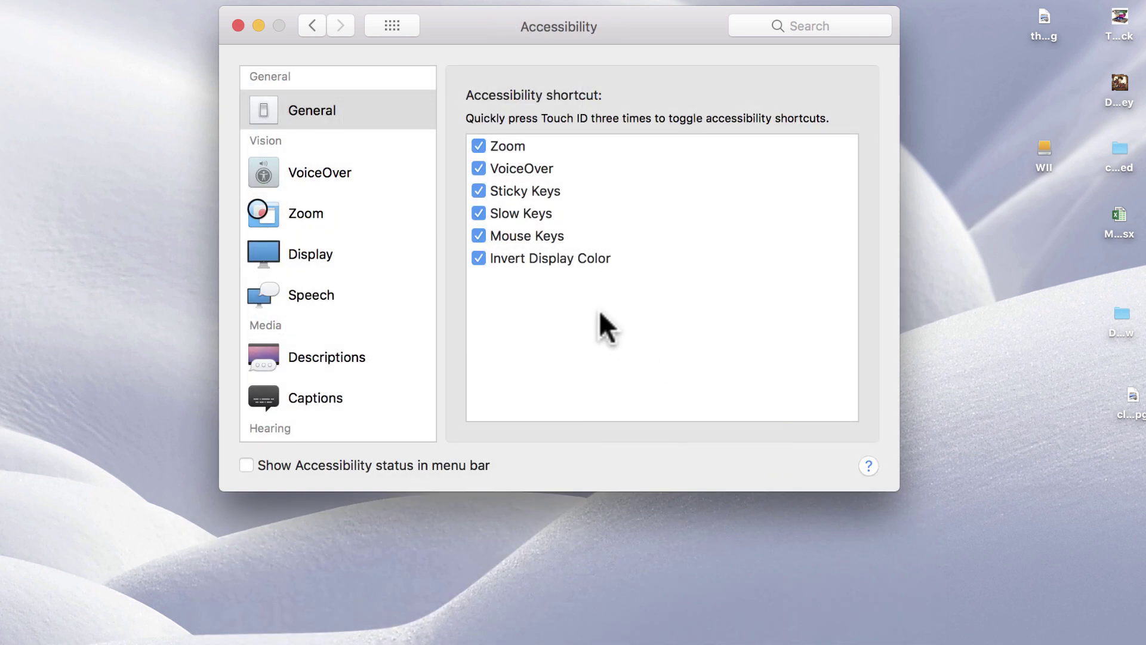
{"action": "scroll", "coordinate": [349, 236], "scroll_direction": "down", "scroll_amount": 10}
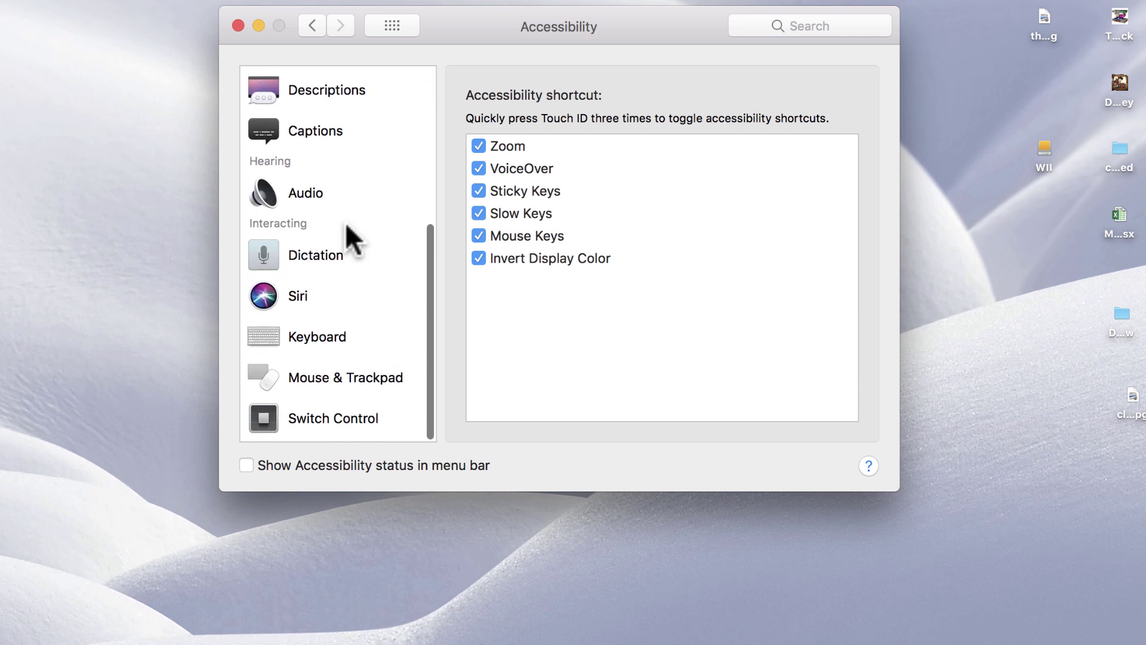
{"action": "left_click", "coordinate": [309, 256]}
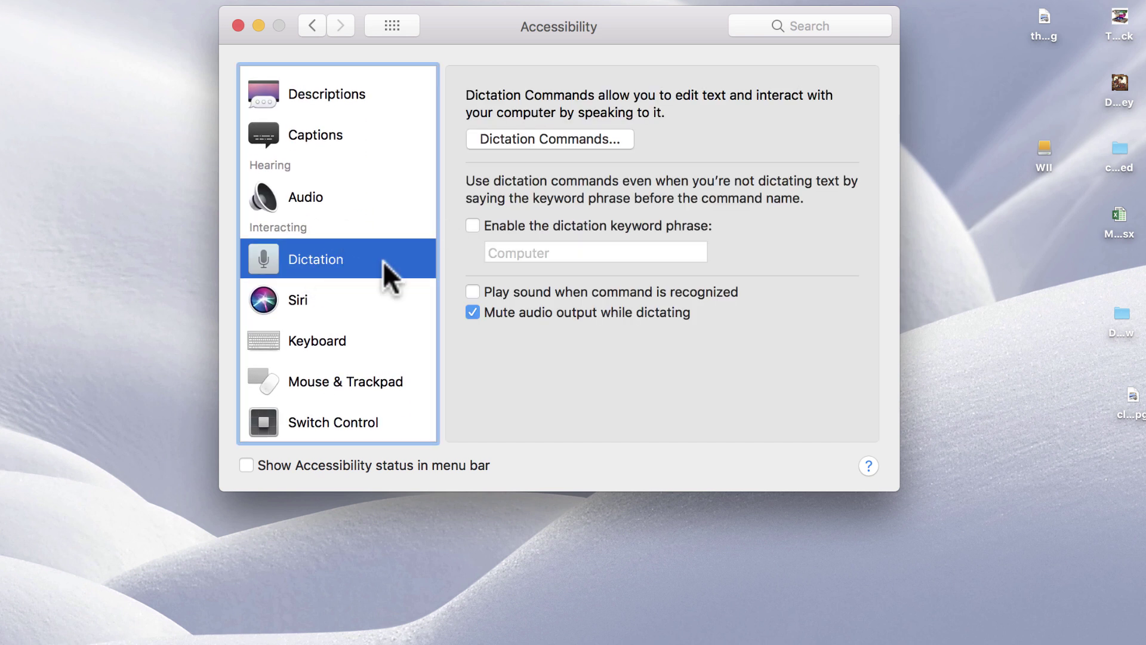
{"action": "left_click", "coordinate": [474, 226]}
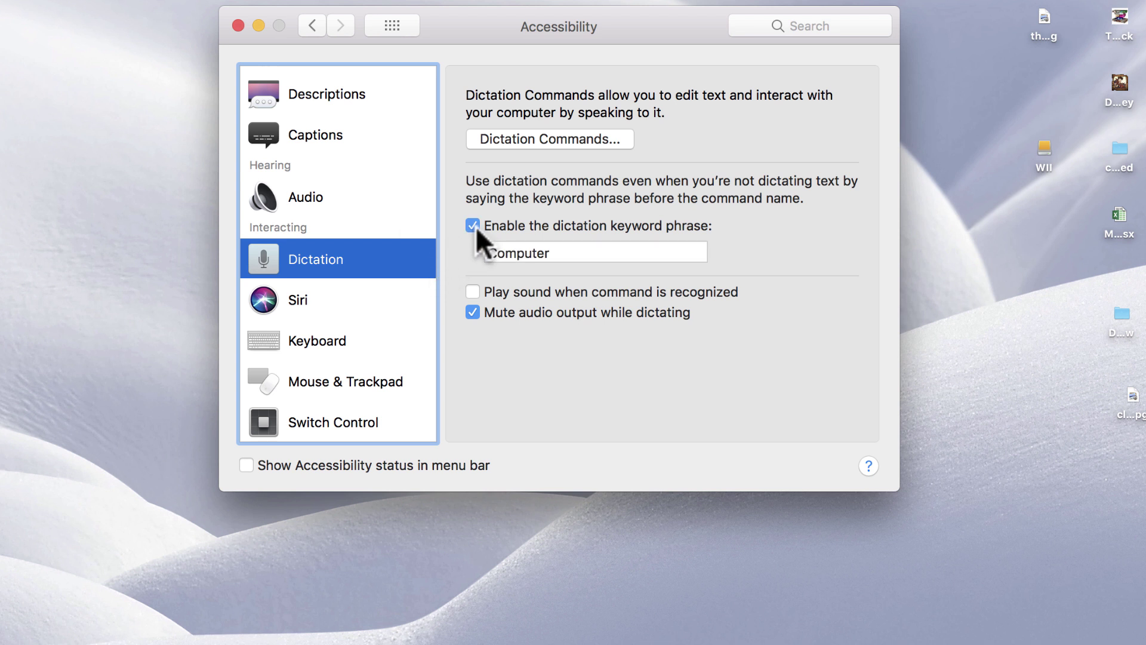
{"action": "left_click", "coordinate": [566, 251]}
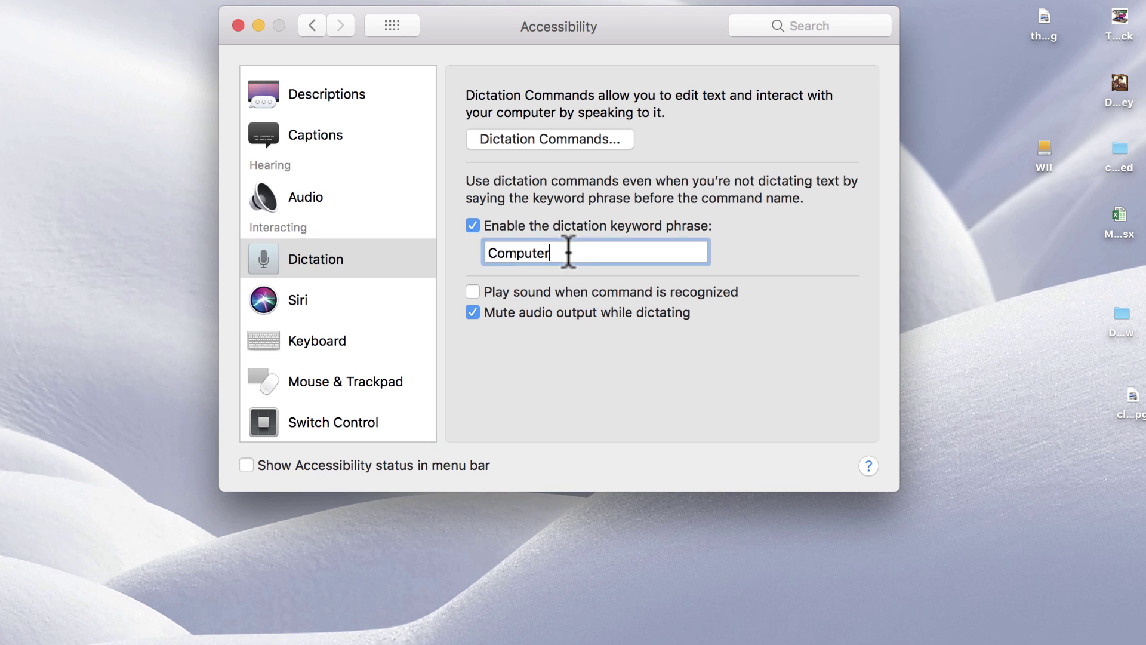
{"action": "left_click_drag", "start_coordinate": [567, 249], "coordinate": [438, 244]}
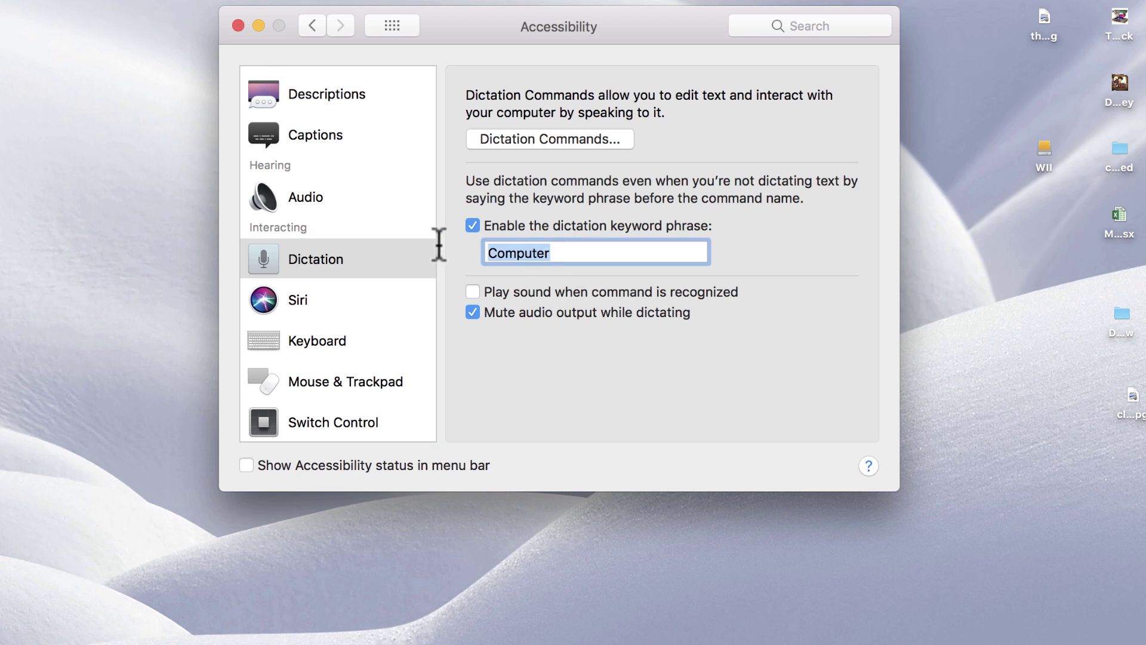
{"action": "type", "text": "Hey"}
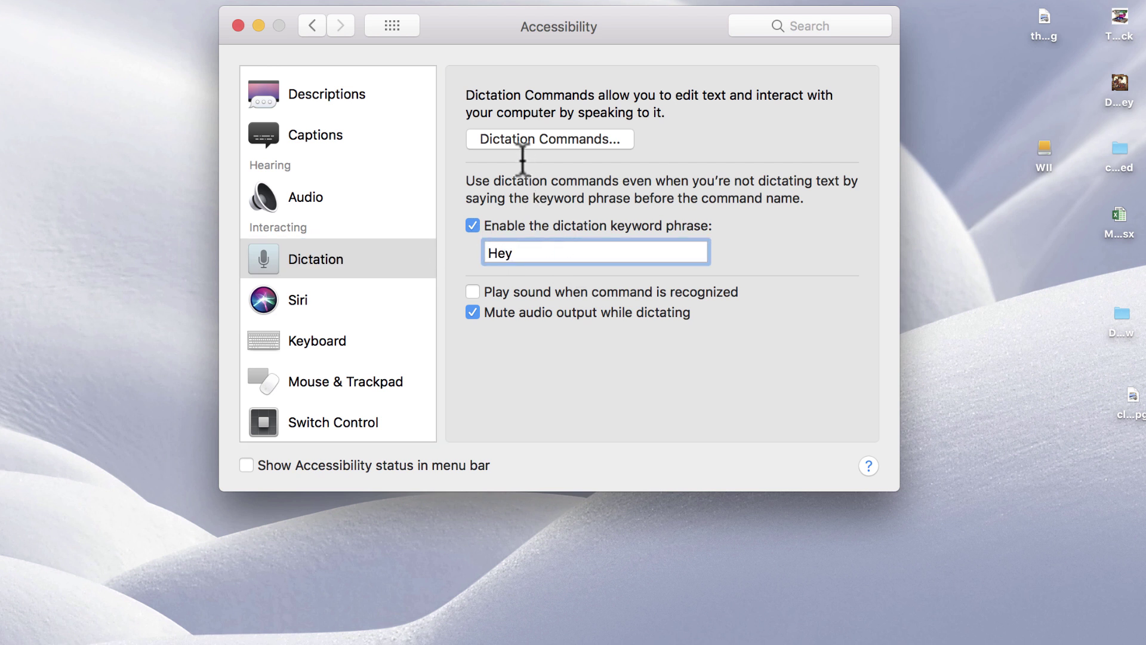
In Dictation Commands, enable advanced commands and add a new user command
{"action": "left_click", "coordinate": [514, 141]}
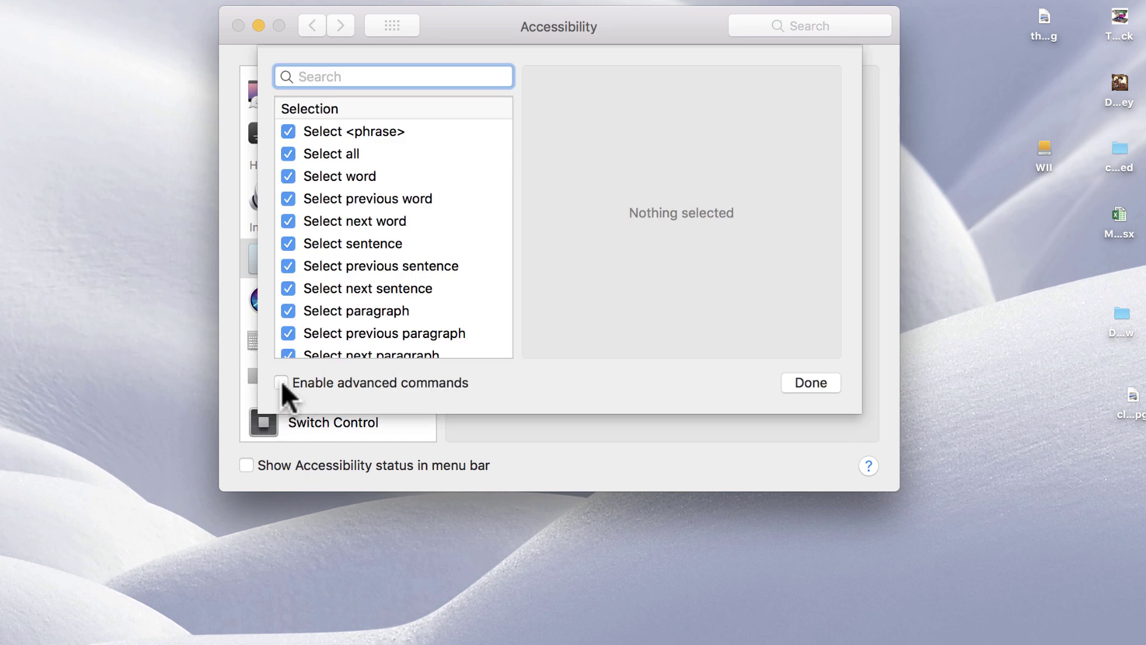
{"action": "scroll", "coordinate": [344, 191], "scroll_direction": "down", "scroll_amount": 5}
{"action": "scroll", "coordinate": [342, 190], "scroll_direction": "down", "scroll_amount": 3}
{"action": "scroll", "coordinate": [343, 192], "scroll_direction": "up", "scroll_amount": 10}
{"action": "left_click", "coordinate": [283, 382]}
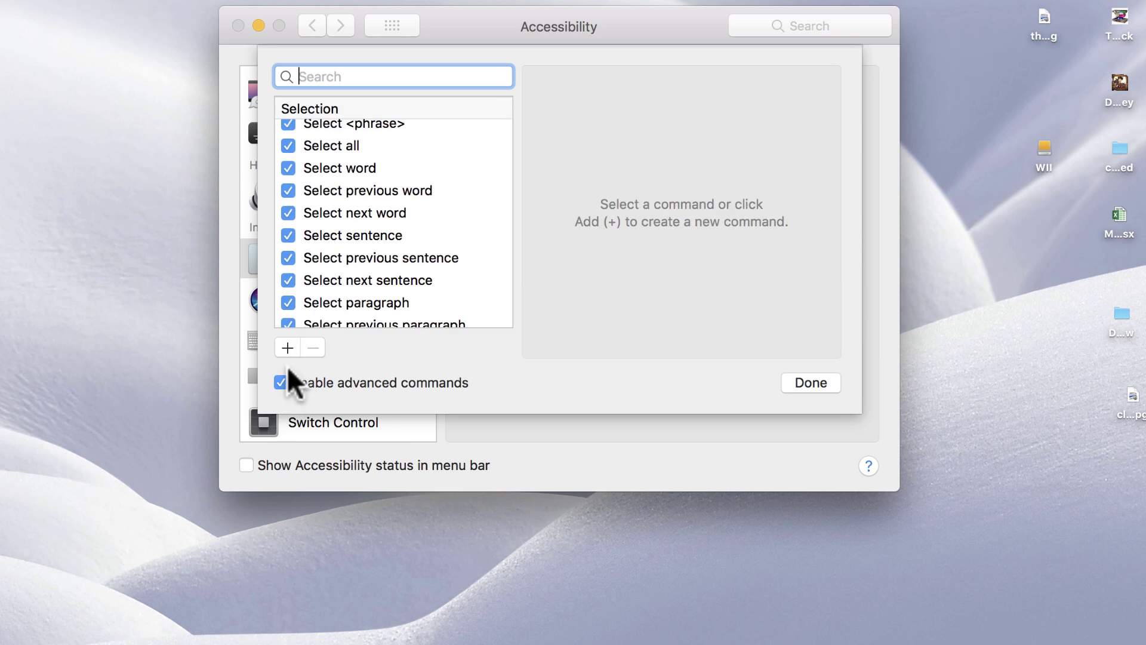
{"action": "left_click", "coordinate": [286, 346]}
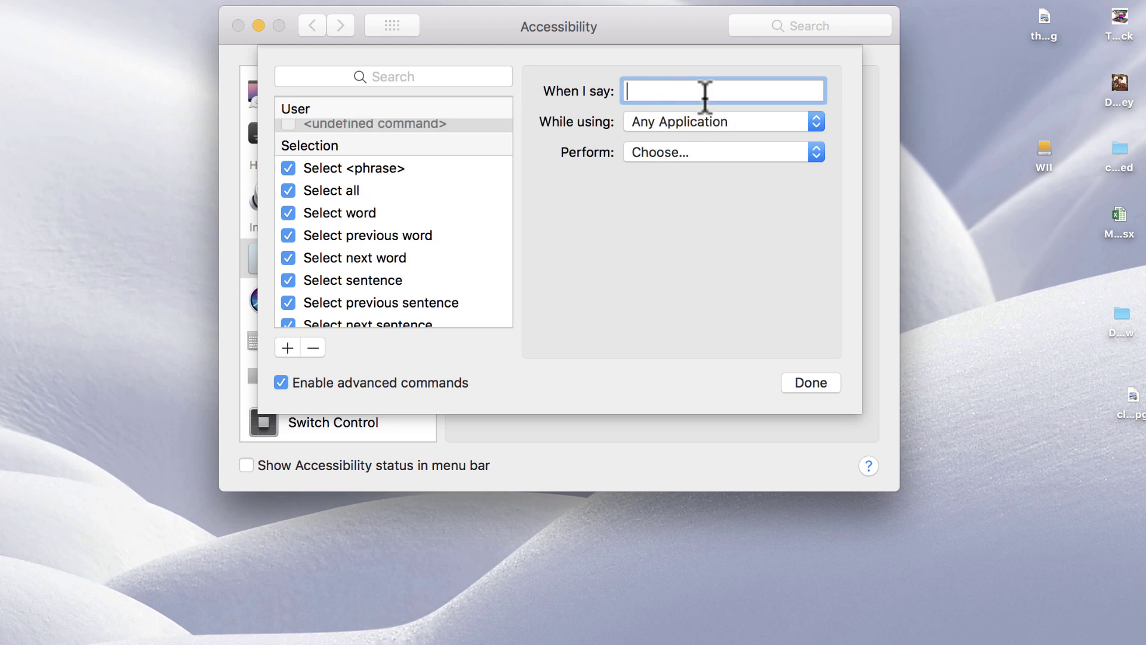
Define the 'Siri' command for Any Application to press the ⌥S keyboard shortcut, and finish
{"action": "type", "text": "Siri"}
{"action": "left_click", "coordinate": [770, 120]}
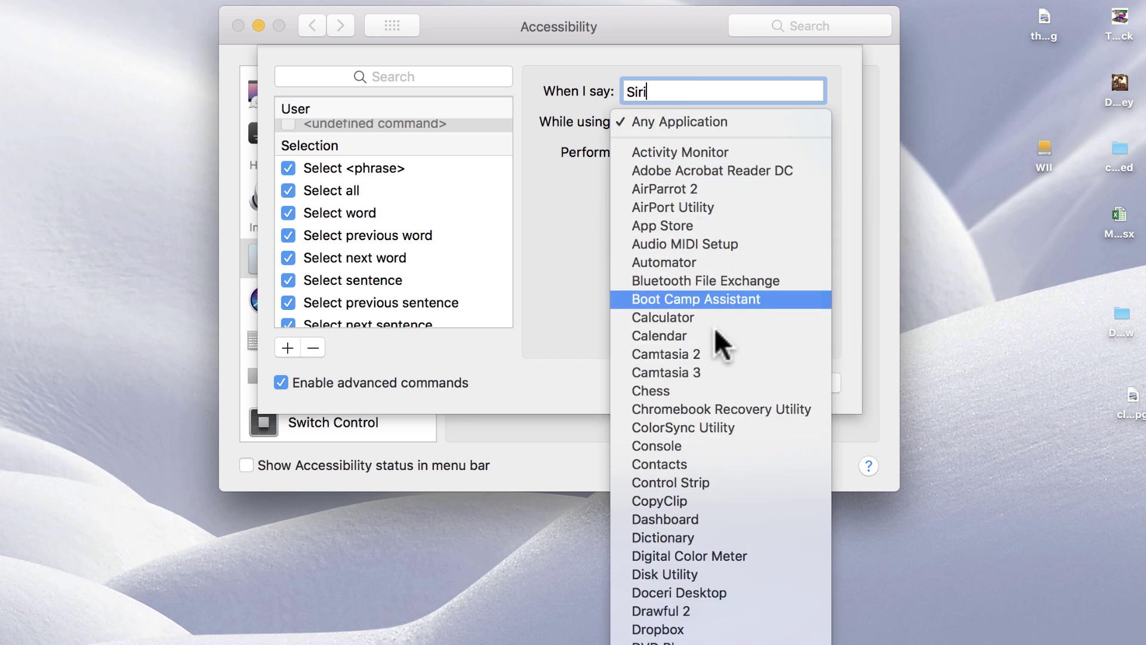
{"action": "left_click", "coordinate": [564, 261]}
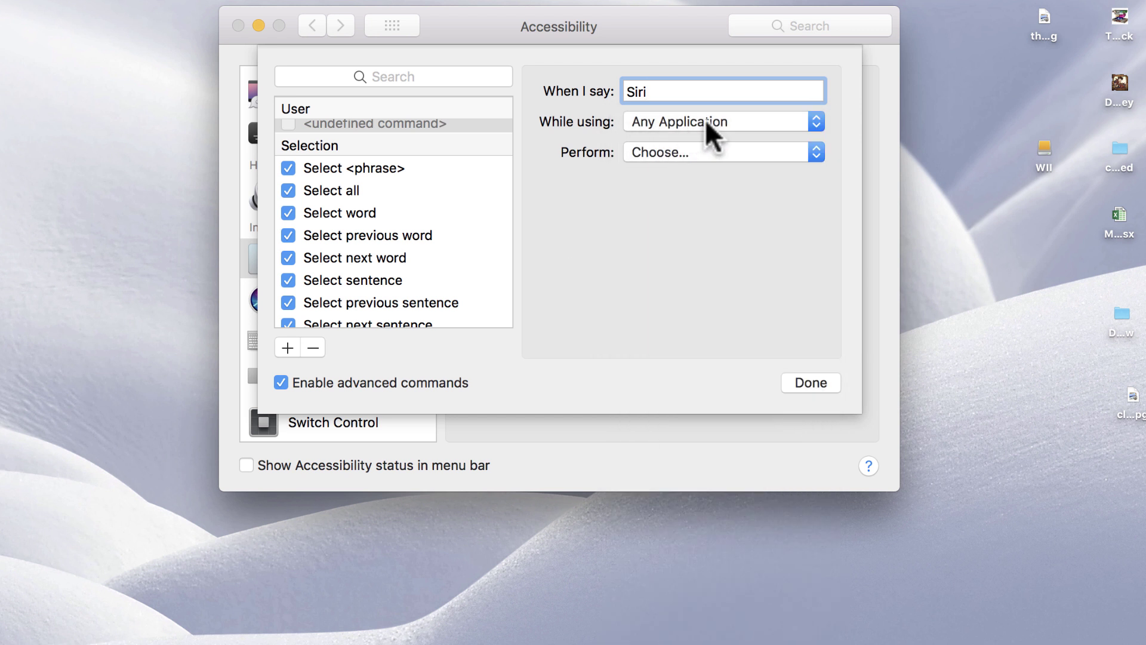
{"action": "left_click", "coordinate": [764, 149]}
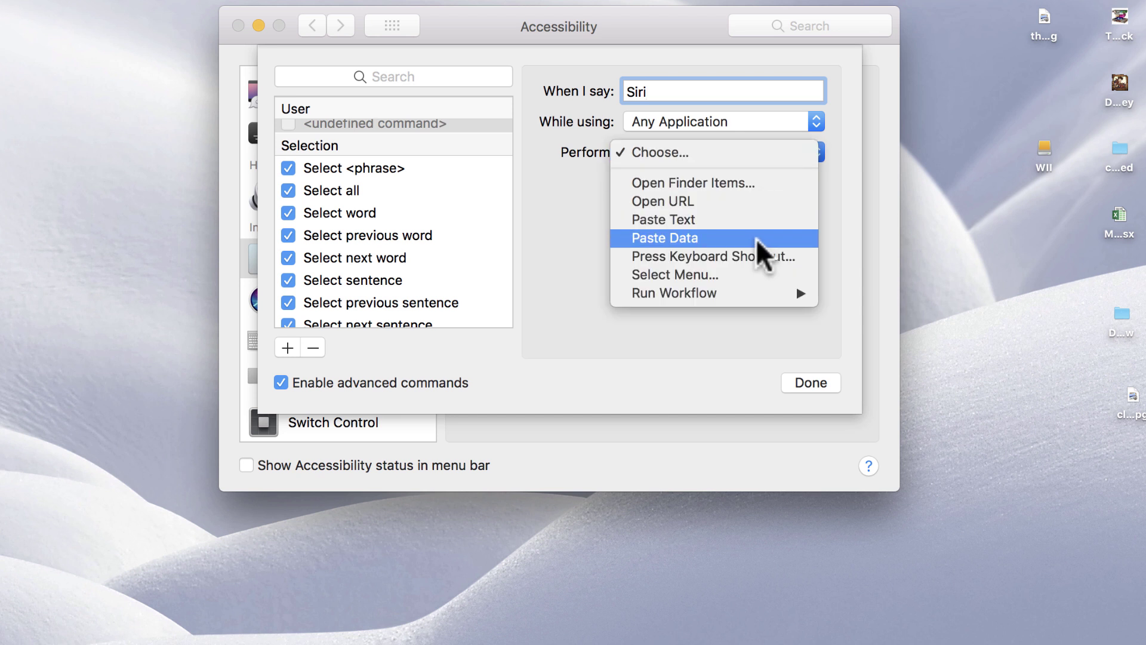
{"action": "left_click", "coordinate": [756, 256]}
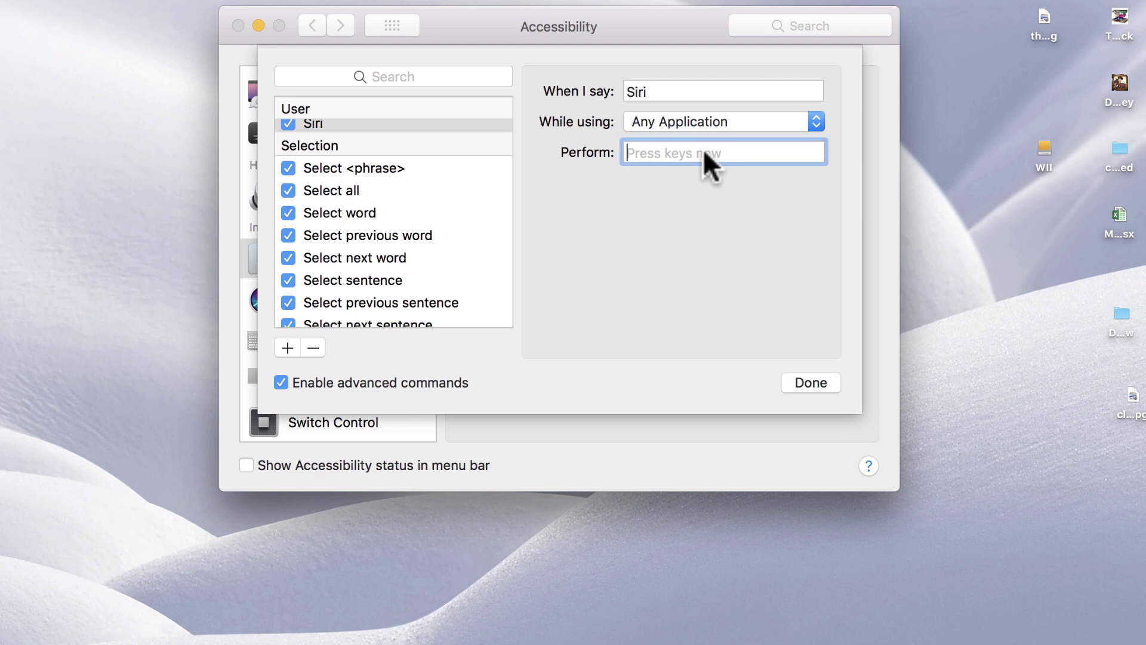
{"action": "key", "text": "alt+s"}
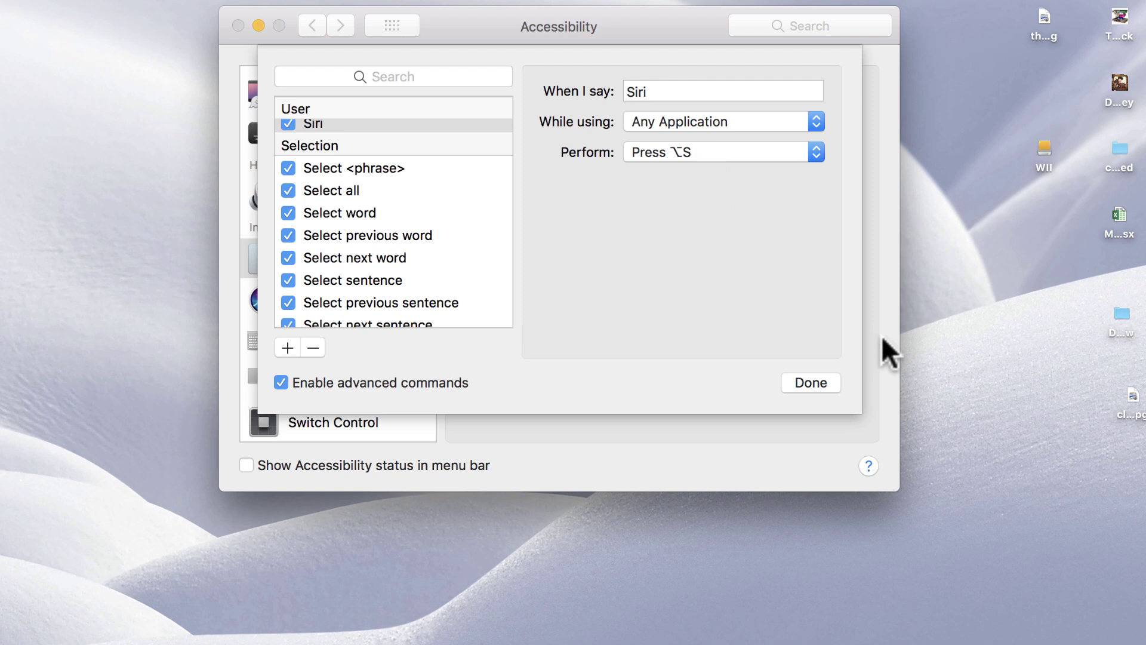
{"action": "left_click", "coordinate": [829, 384]}
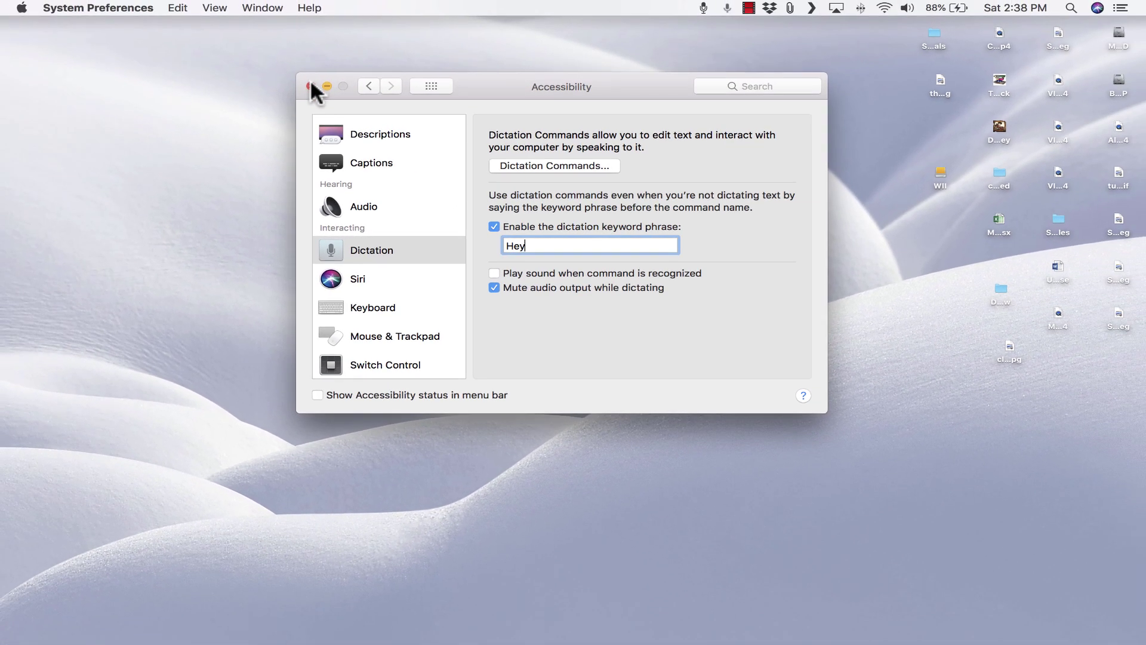
Close the Accessibility preferences window and test Siri hands-free by saying 'Hey Siri'
{"action": "left_click", "coordinate": [309, 86]}
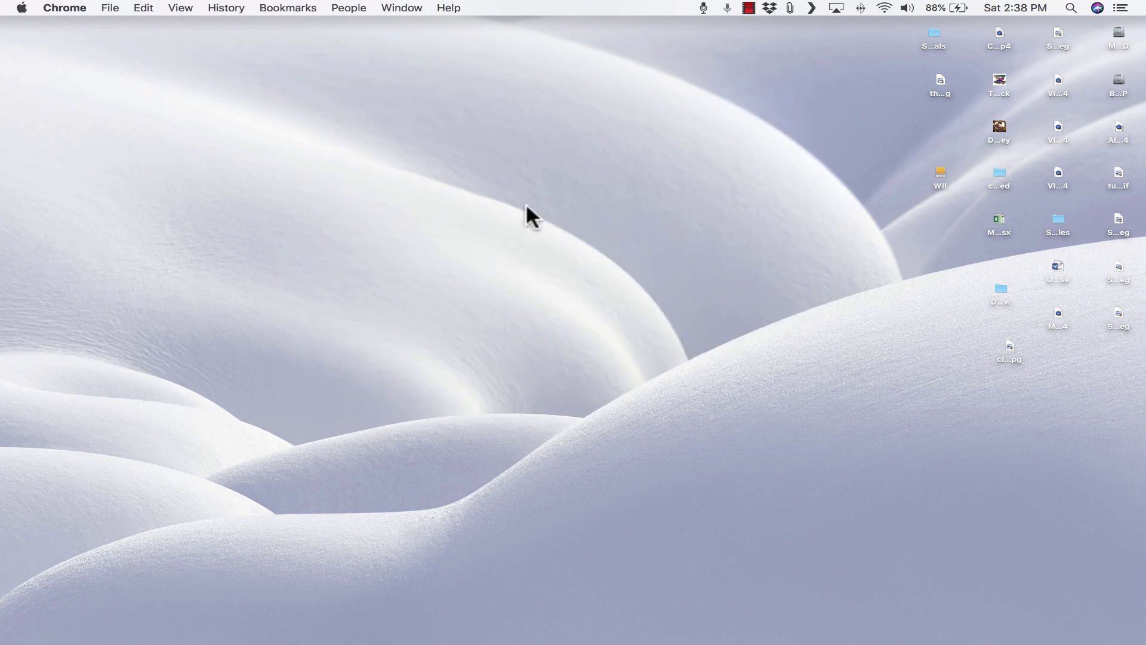
{"action": "left_click", "coordinate": [526, 205]}
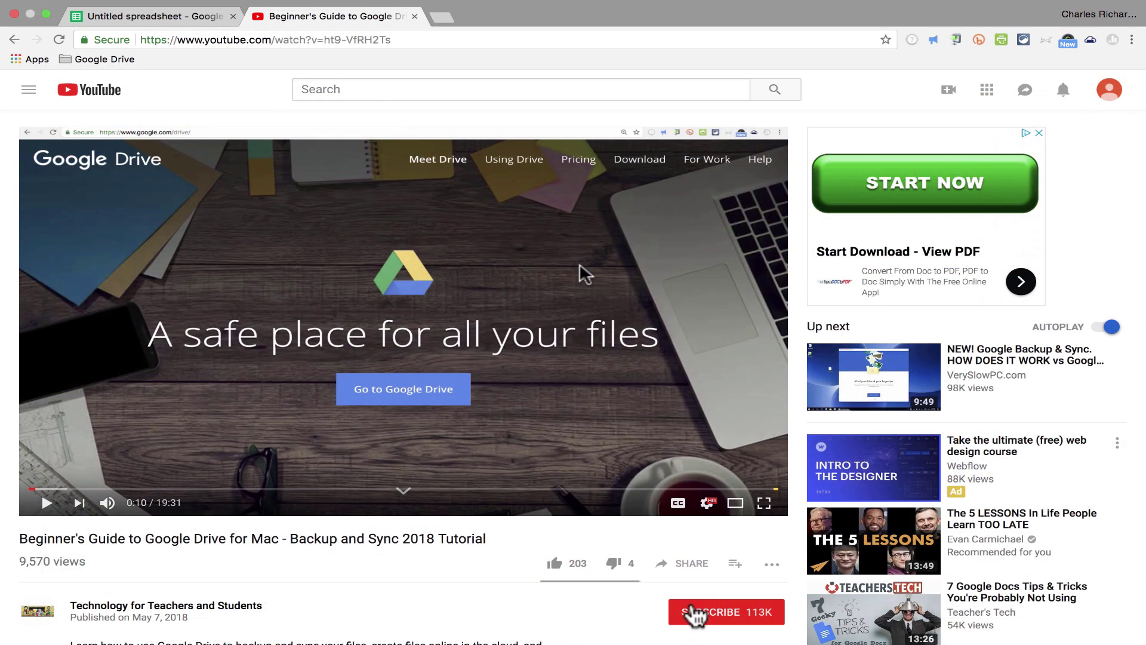
Subscribe to the Technology for Teachers and Students channel and turn on notifications for every new video
{"action": "left_click", "coordinate": [705, 613]}
{"action": "scroll", "coordinate": [756, 524], "scroll_direction": "down", "scroll_amount": 5}
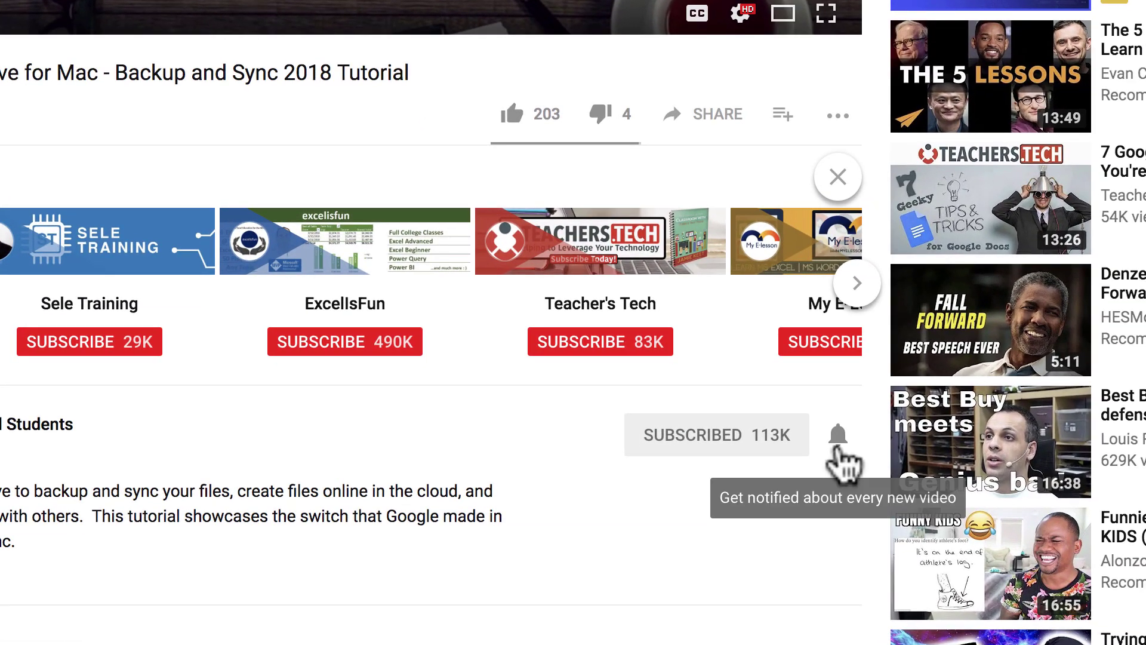
{"action": "left_click", "coordinate": [835, 448]}
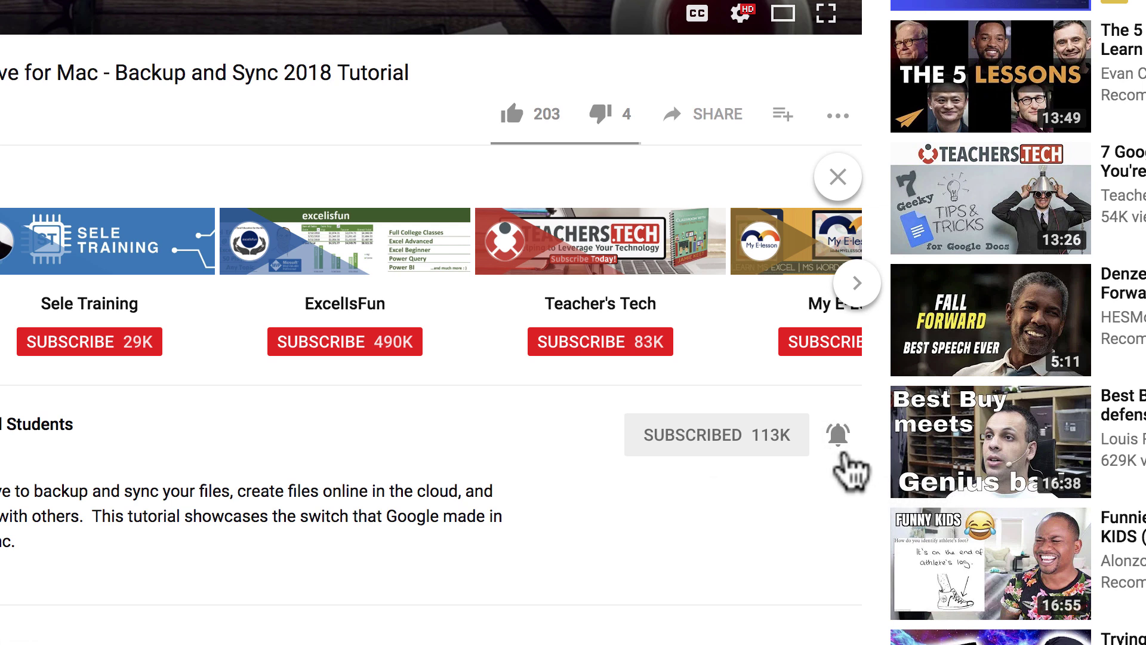